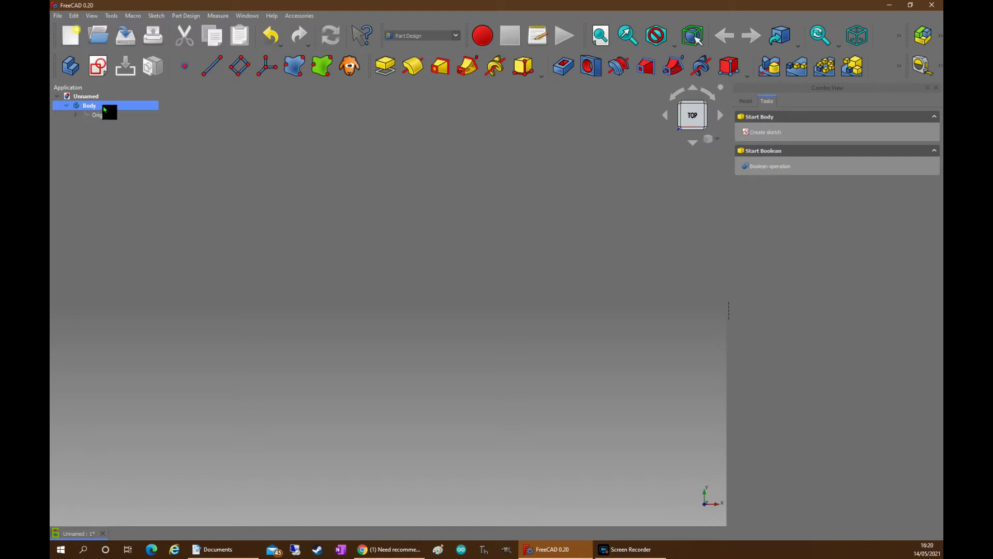
- Start a sketch on the XY plane and draw a rectangle about 67 by 56 mm around the origin
click(101, 76)
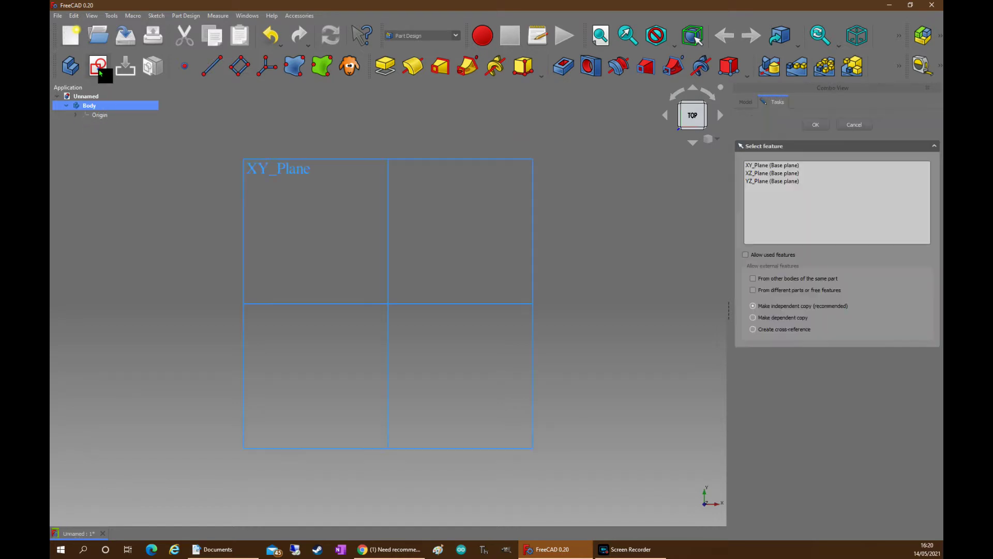
click(302, 175)
click(815, 125)
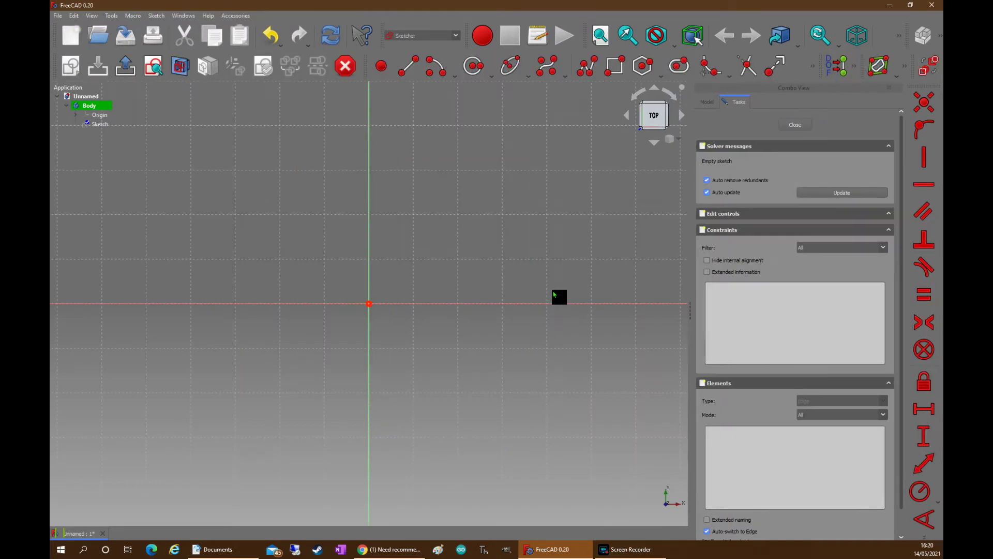
click(614, 65)
click(224, 179)
click(520, 427)
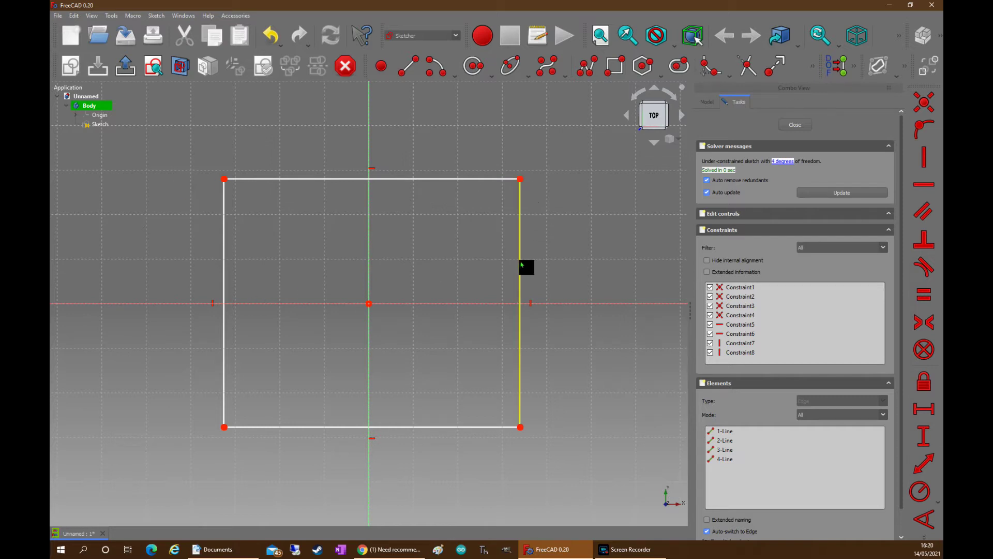
- Make the rectangle's upper corners symmetric about the vertical axis and its right corners symmetric about the horizontal axis
click(520, 179)
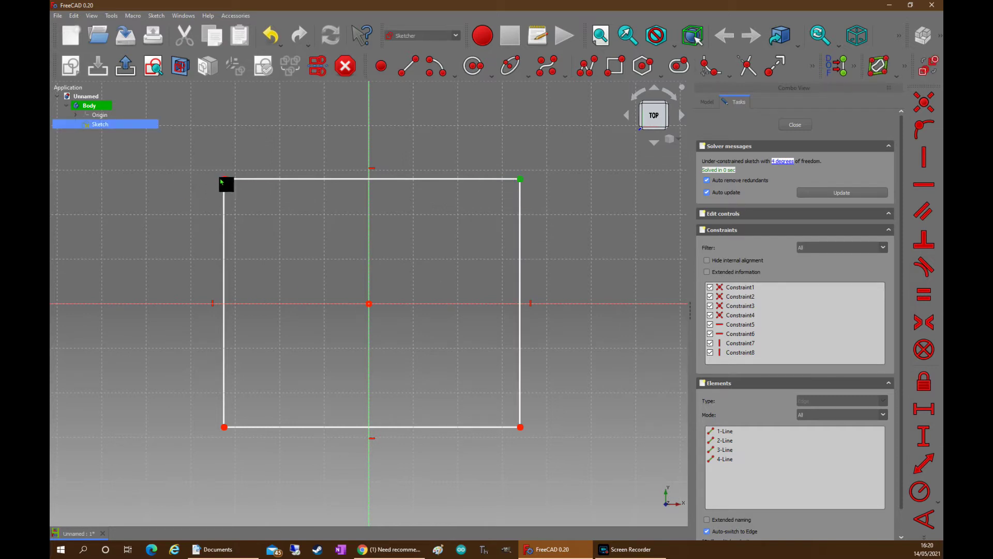
click(225, 180)
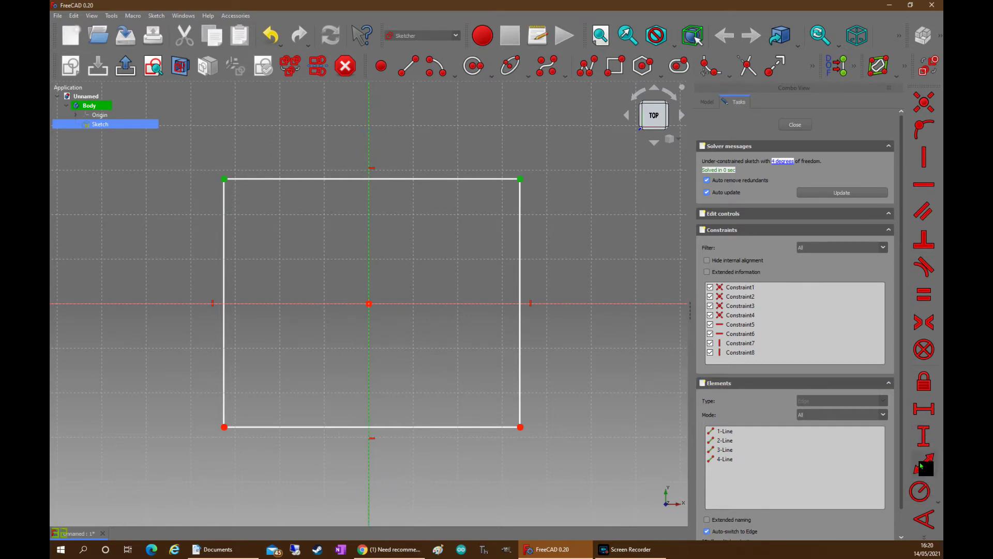
click(918, 325)
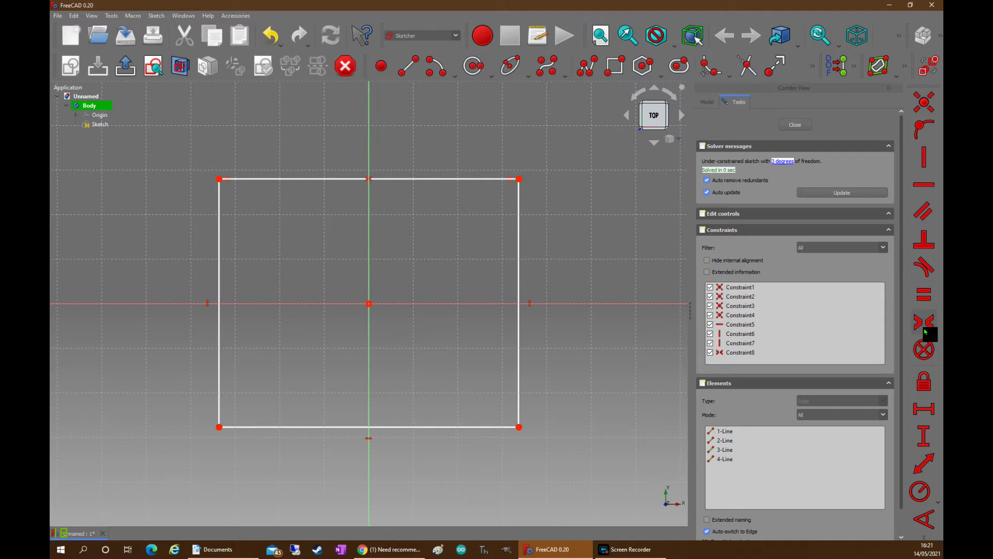
click(519, 180)
click(519, 428)
click(574, 306)
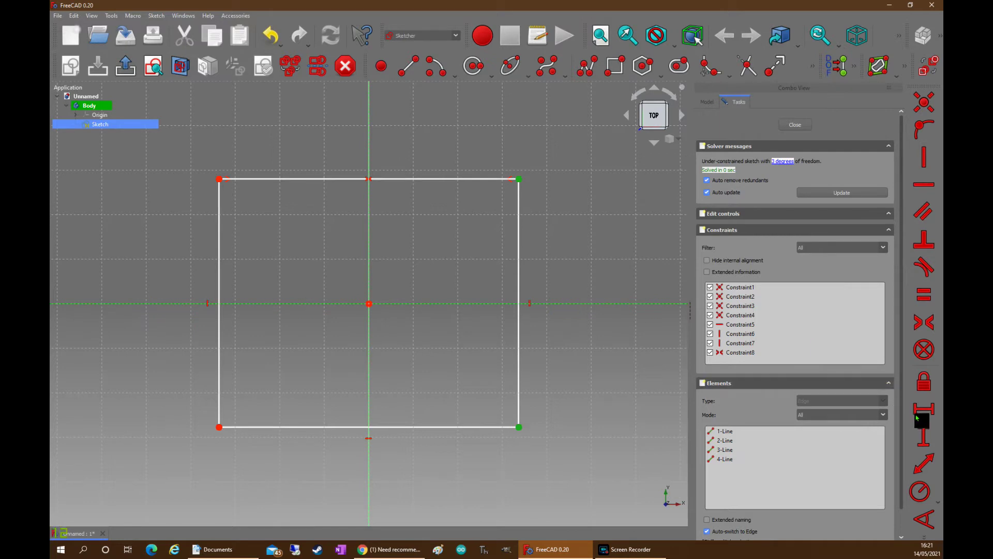
click(923, 326)
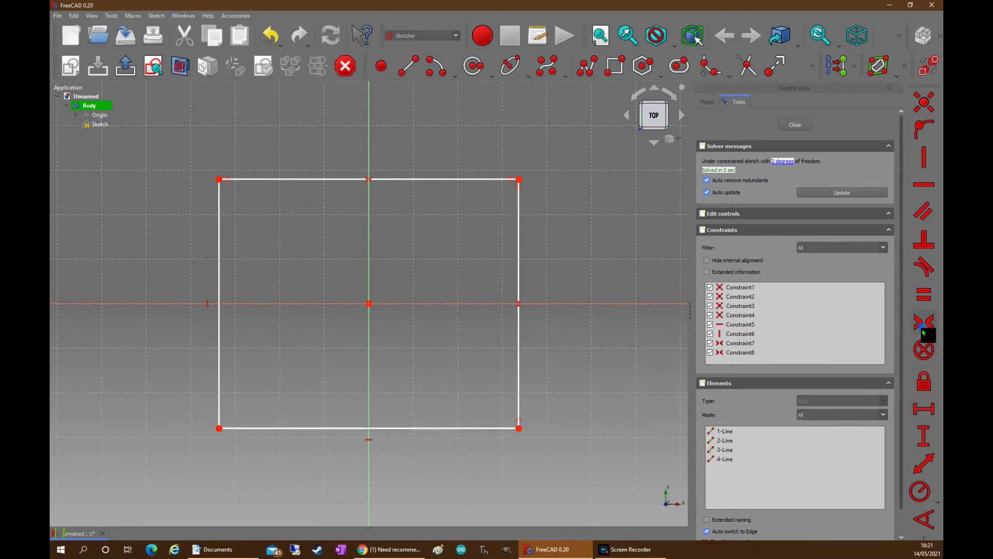
- Constrain the rectangle's upper edge and right edge to a length of 50 mm each
click(459, 181)
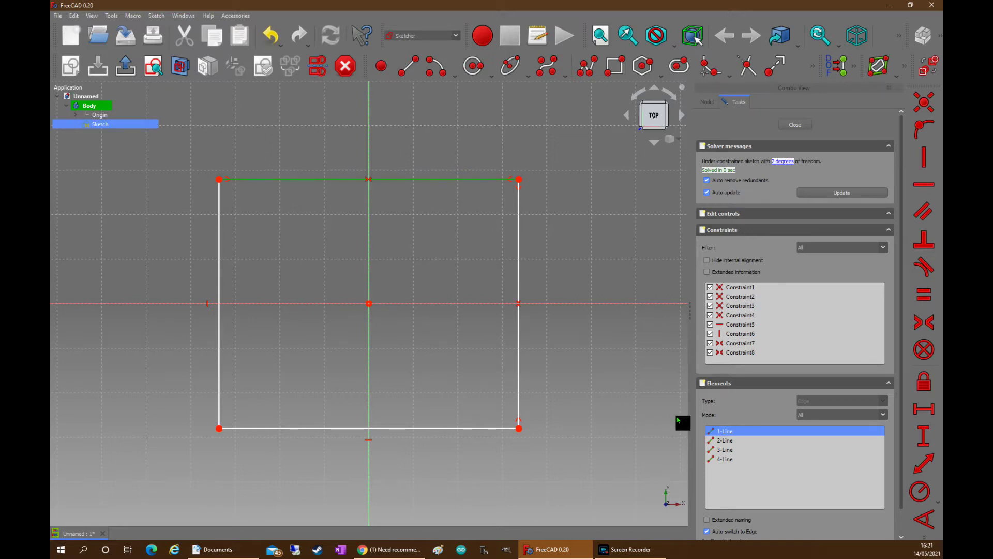
click(925, 468)
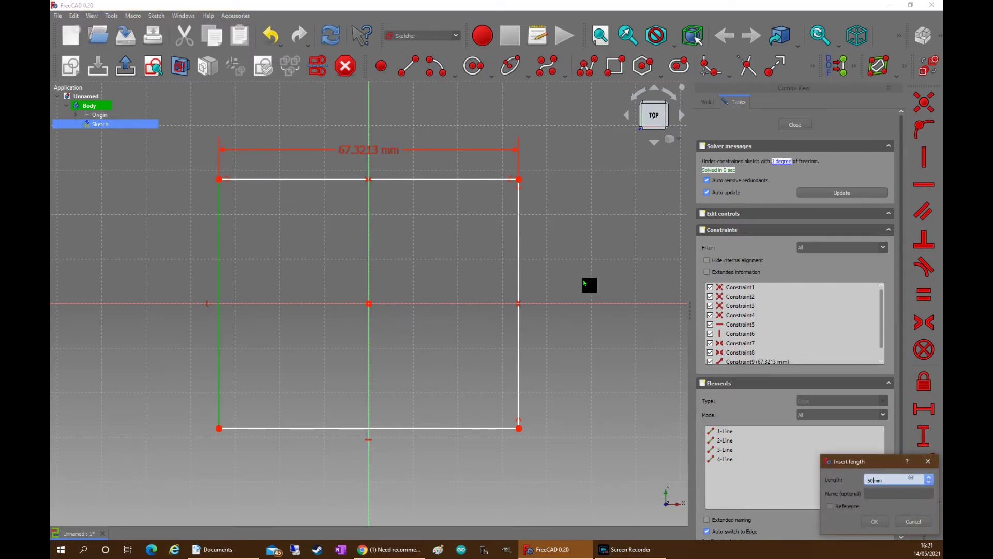
text(50)
key(Return)
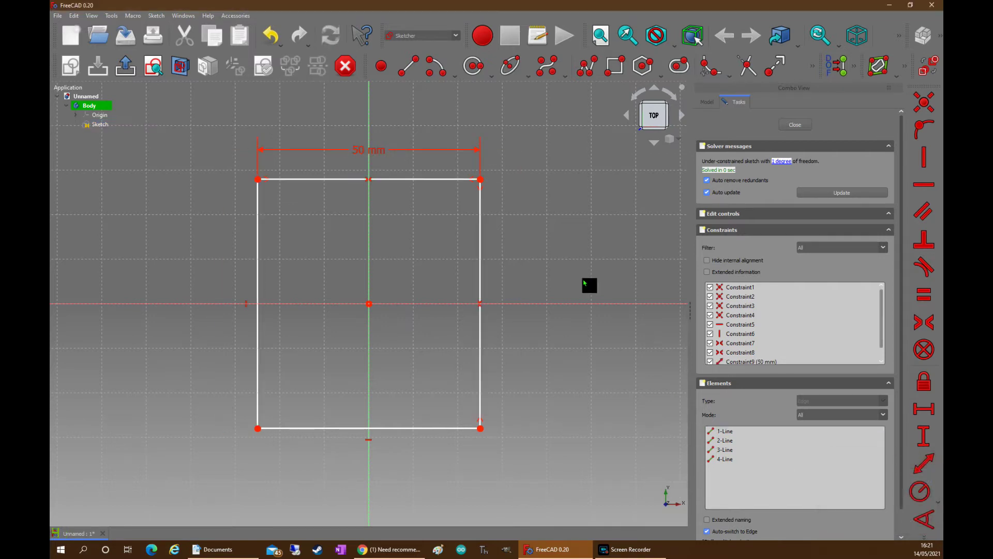
click(481, 238)
click(926, 466)
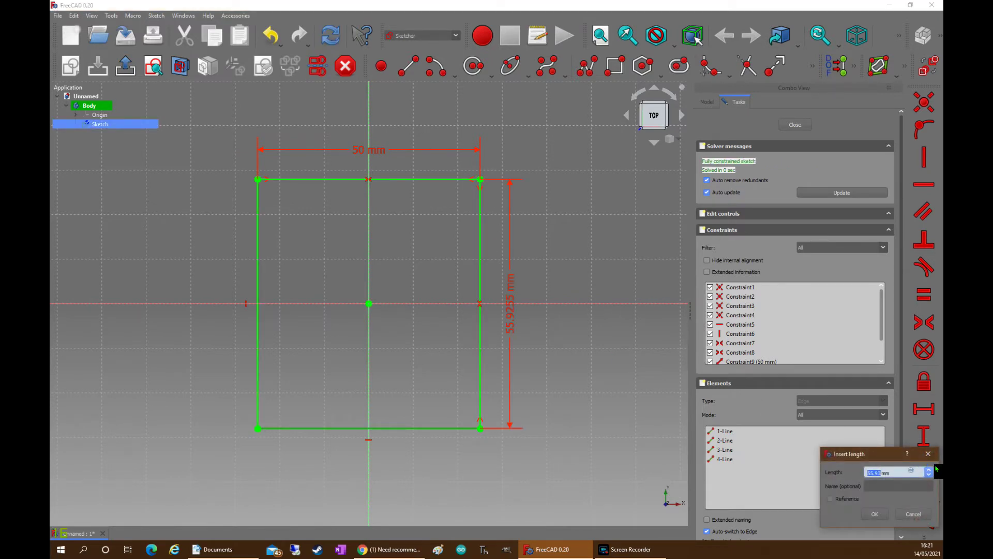
key(Return)
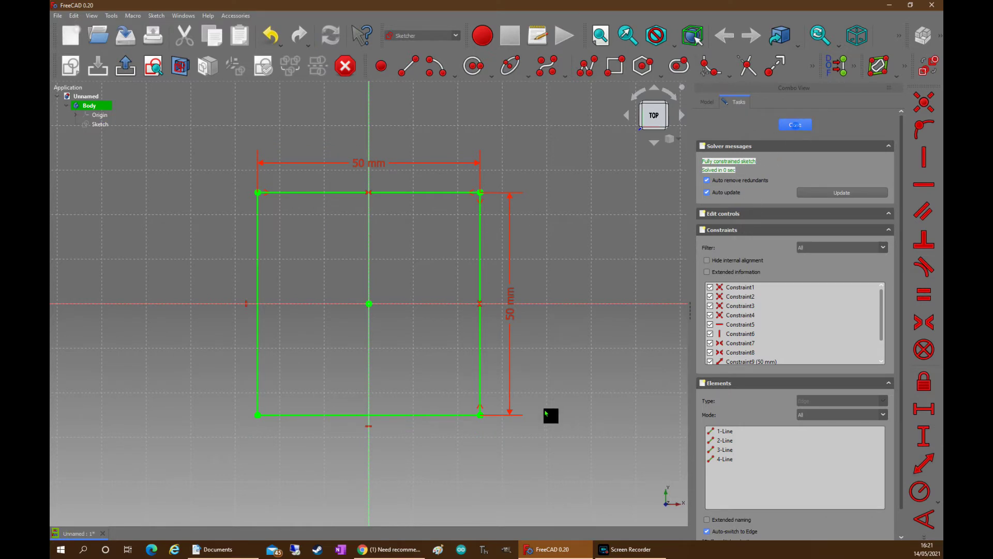
- Finish the sketch and pad the square profile 50 mm into a cube
click(795, 124)
mouse_move(358, 278)
middle_down()
mouse_move(440, 228)
mouse_move(476, 248)
mouse_move(416, 287)
middle_up()
click(385, 66)
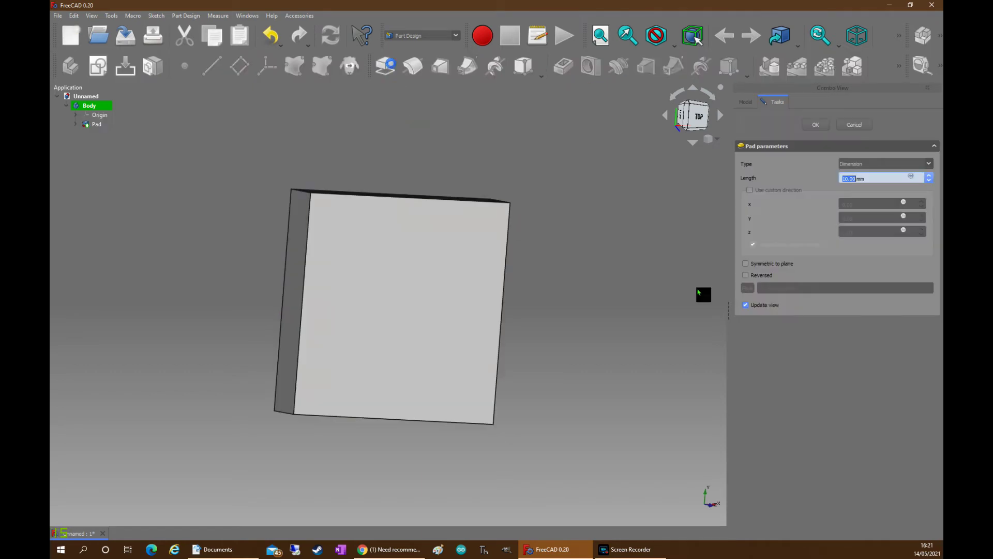
key(Return)
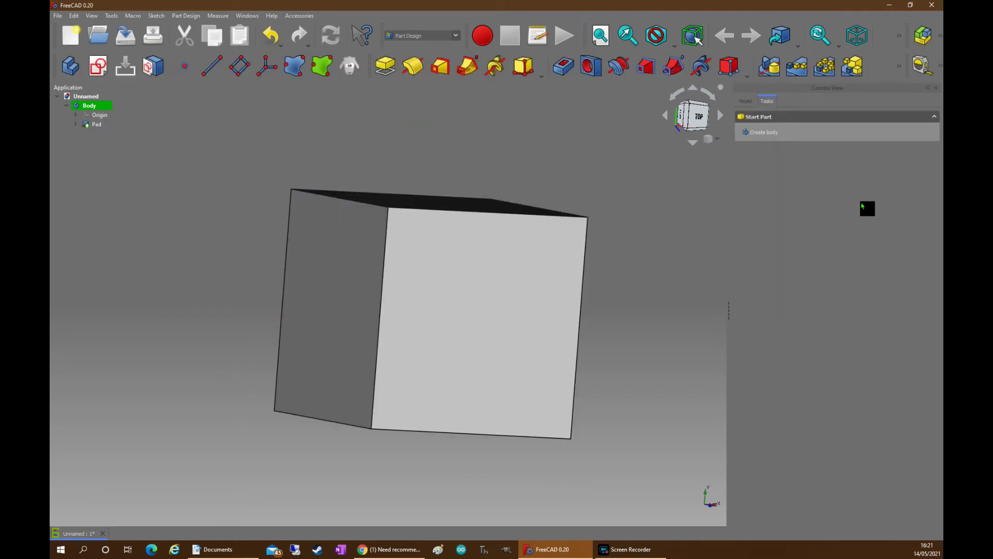
- Start a sketch on the cube's right-side face and link the face's four edges as external geometry
middle_drag(618, 249, 504, 271)
click(605, 287)
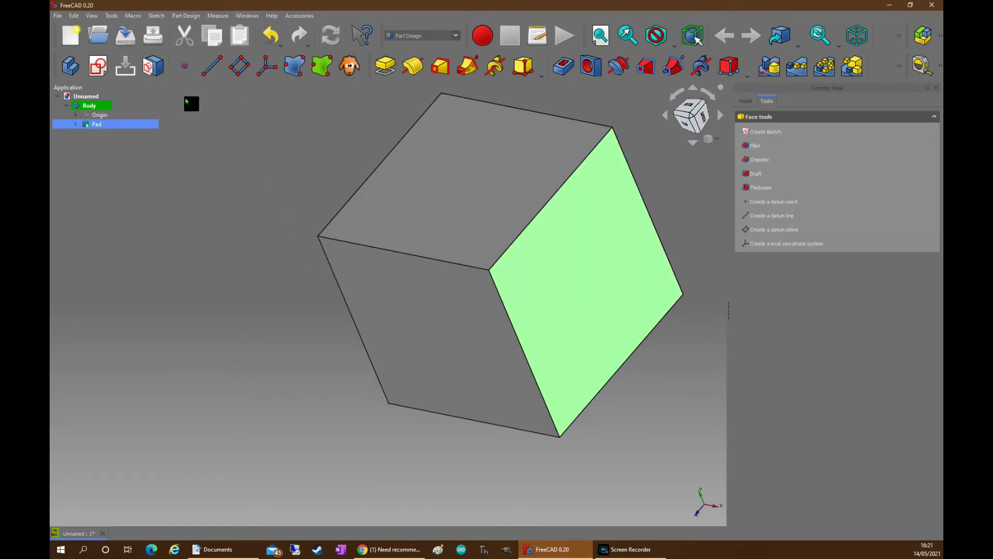
click(94, 68)
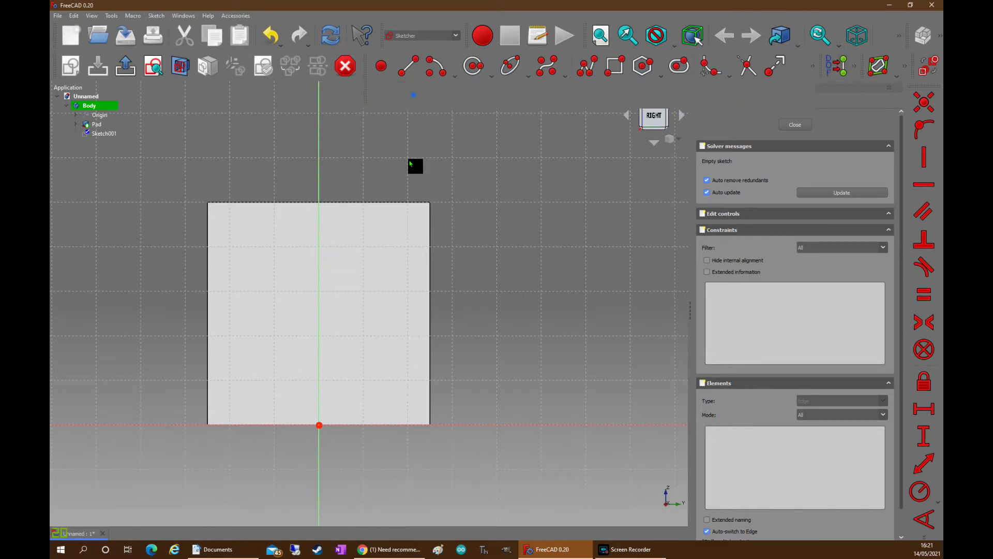
click(418, 203)
click(430, 256)
click(208, 355)
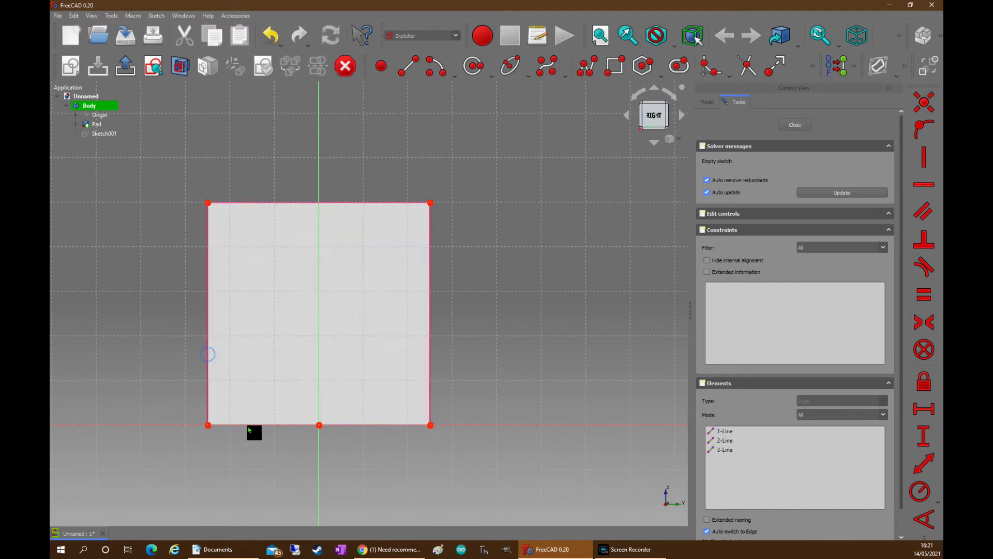
click(252, 427)
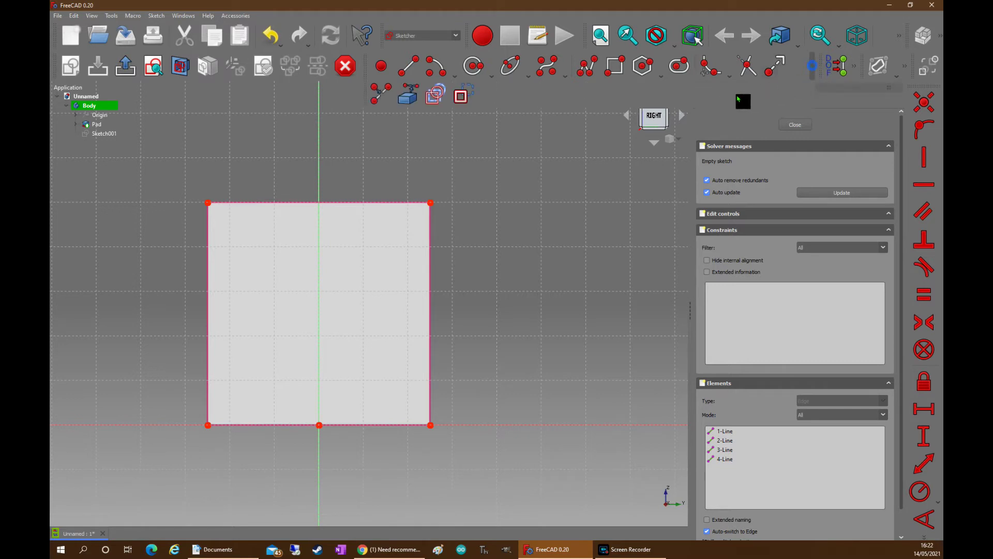
- Draw two construction lines joining the opposite corners of the face along both diagonals
click(813, 66)
click(465, 95)
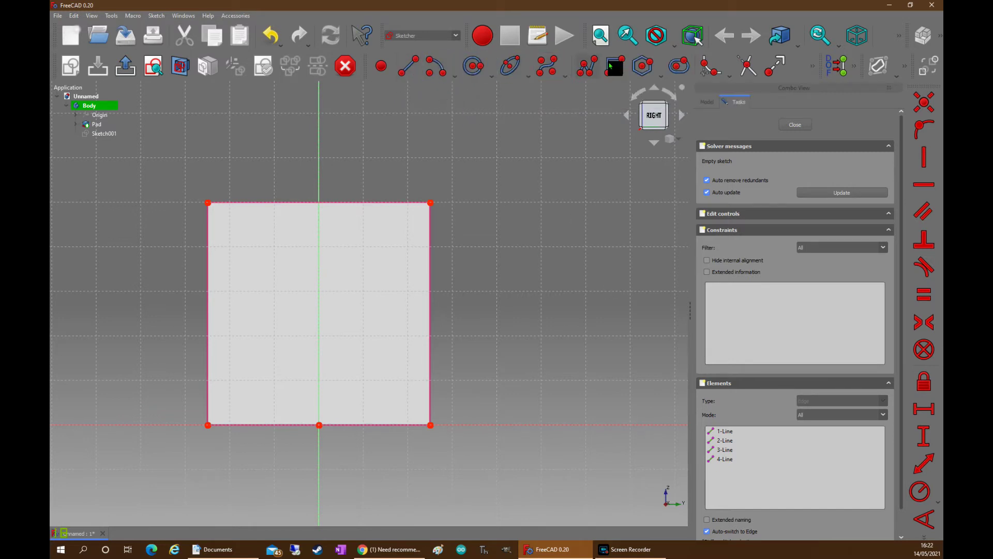
click(409, 73)
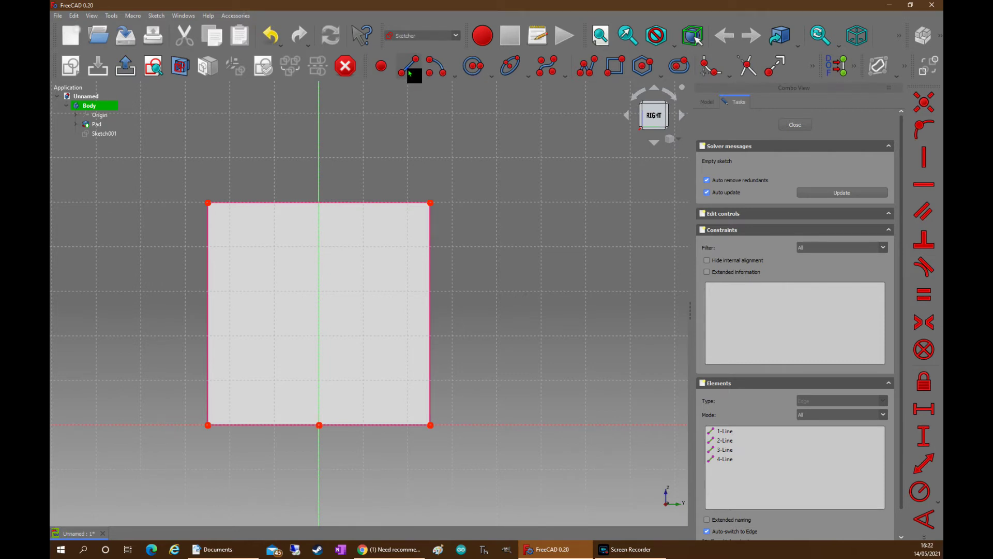
click(208, 204)
click(430, 425)
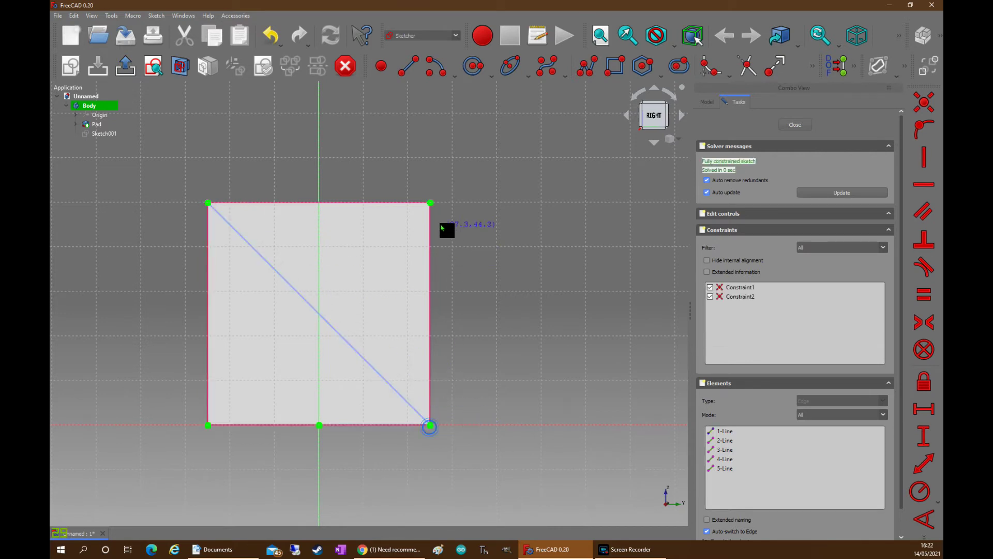
click(430, 202)
click(208, 425)
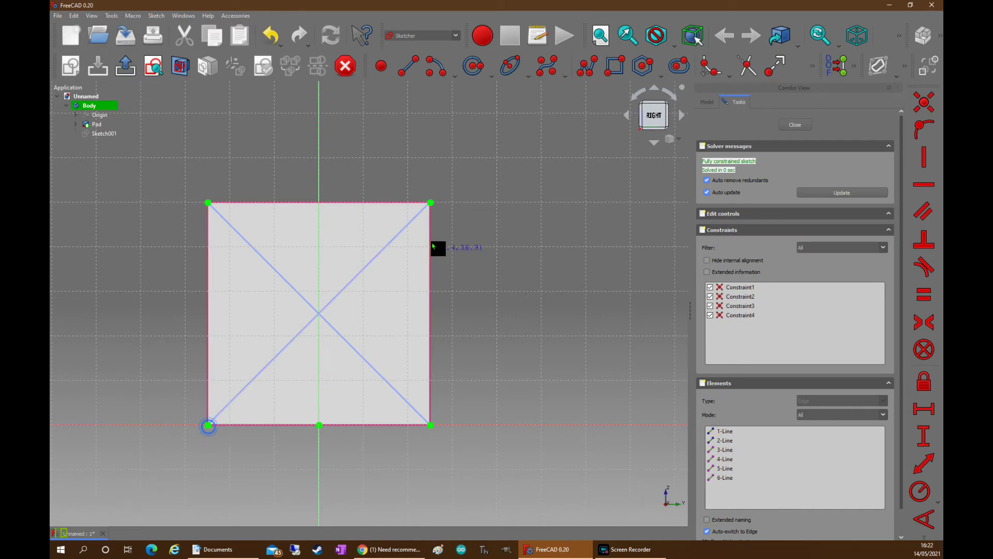
- Place a point on the face and constrain it onto both diagonals so it sits at their intersection
click(381, 66)
click(328, 248)
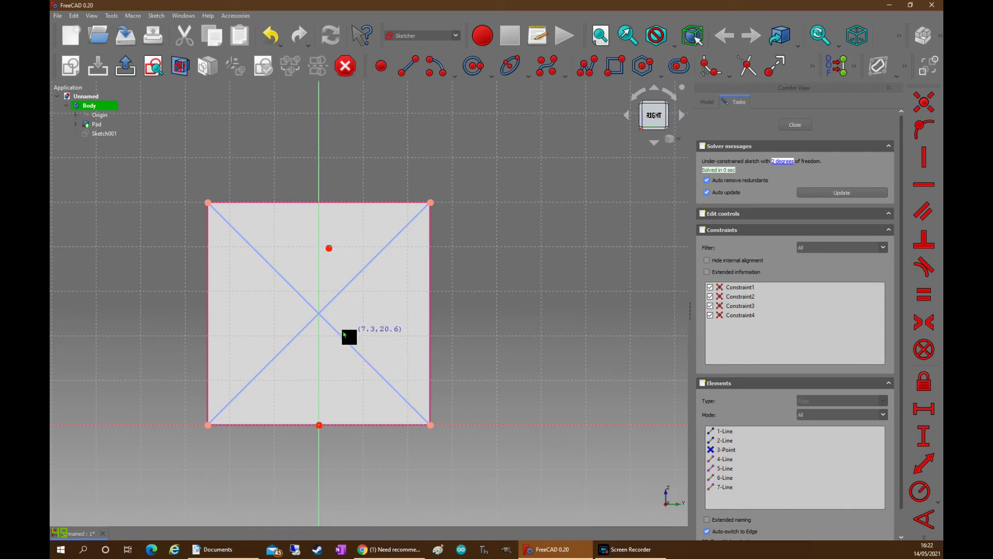
click(330, 249)
click(355, 283)
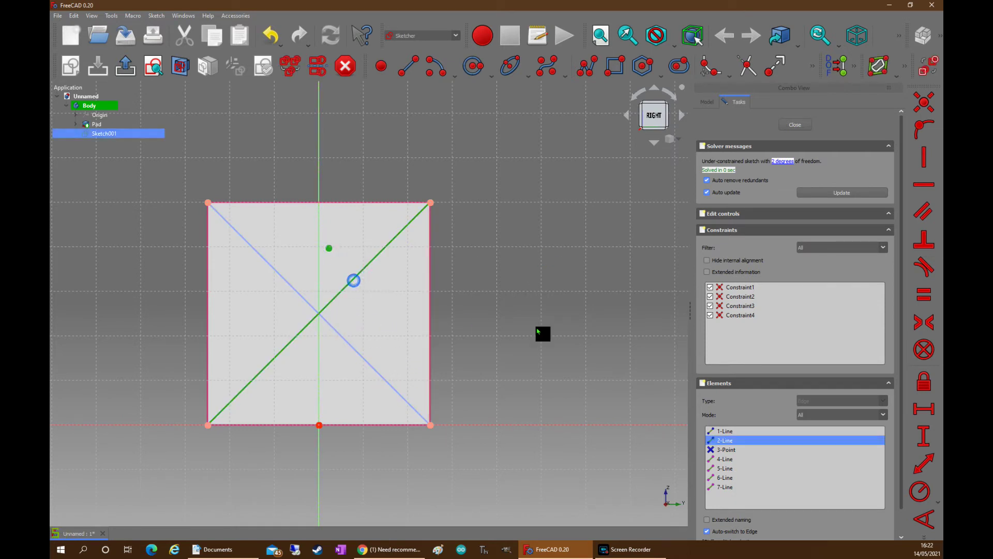
click(922, 131)
click(374, 260)
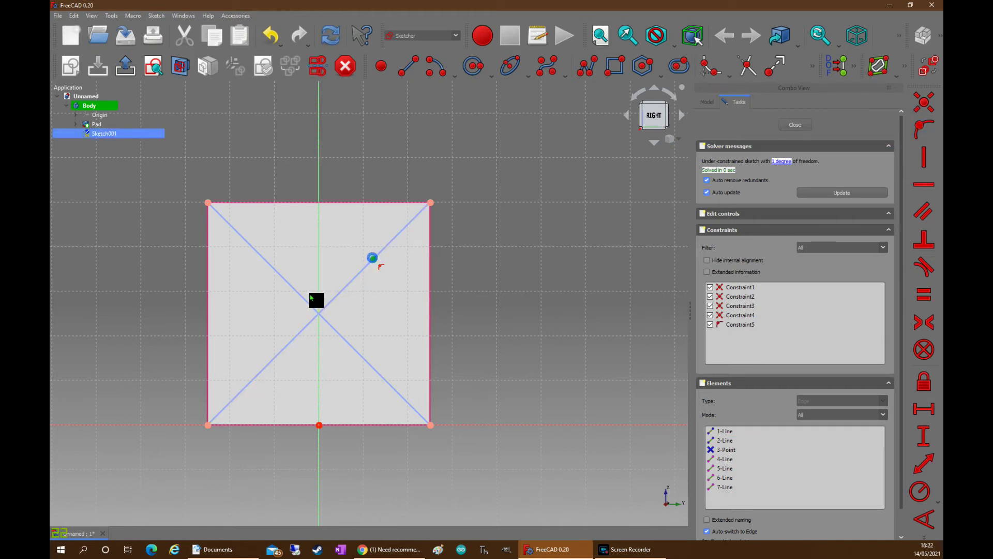
click(299, 296)
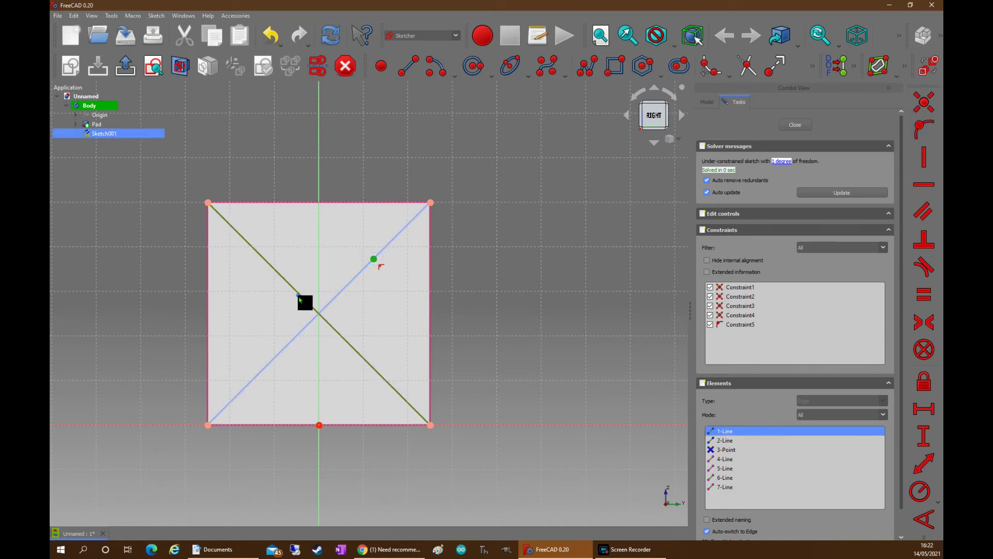
click(922, 130)
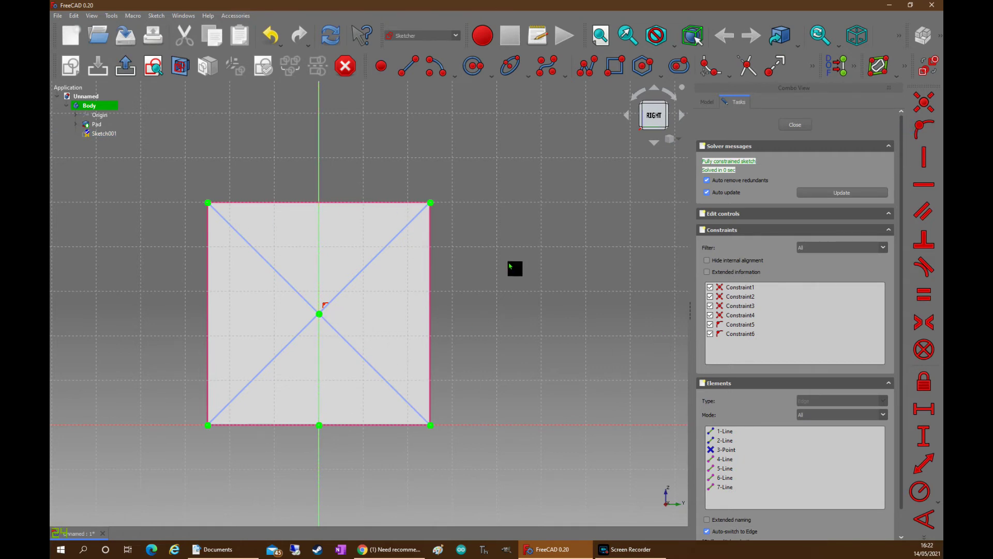
- Draw a circle in normal geometry centred on the diagonals' intersection point and constrain its radius to 10 mm
click(813, 75)
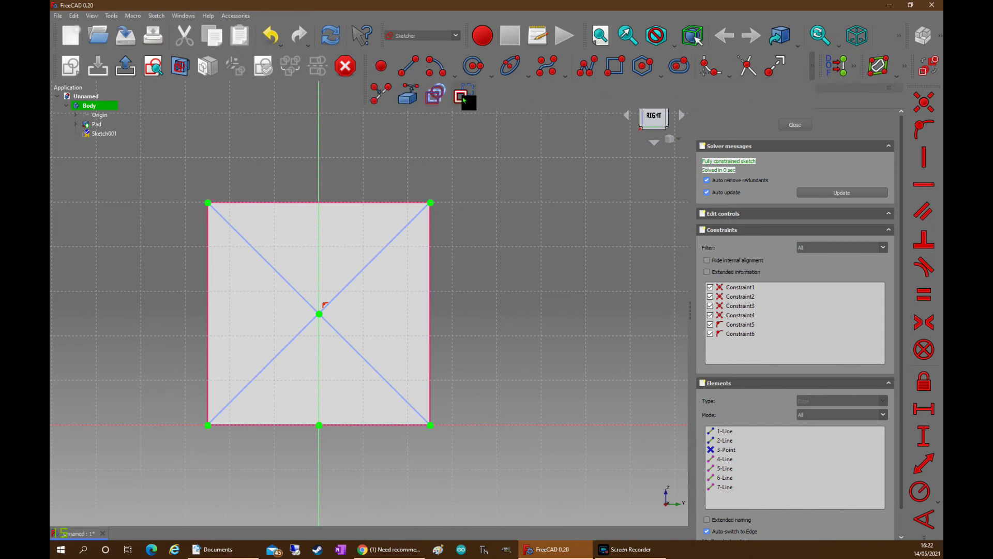
click(472, 66)
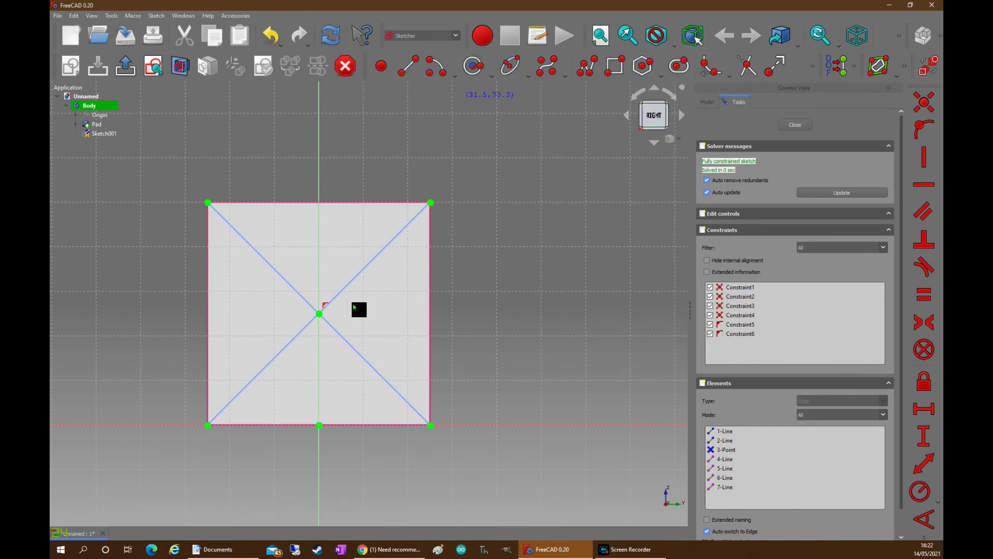
click(319, 314)
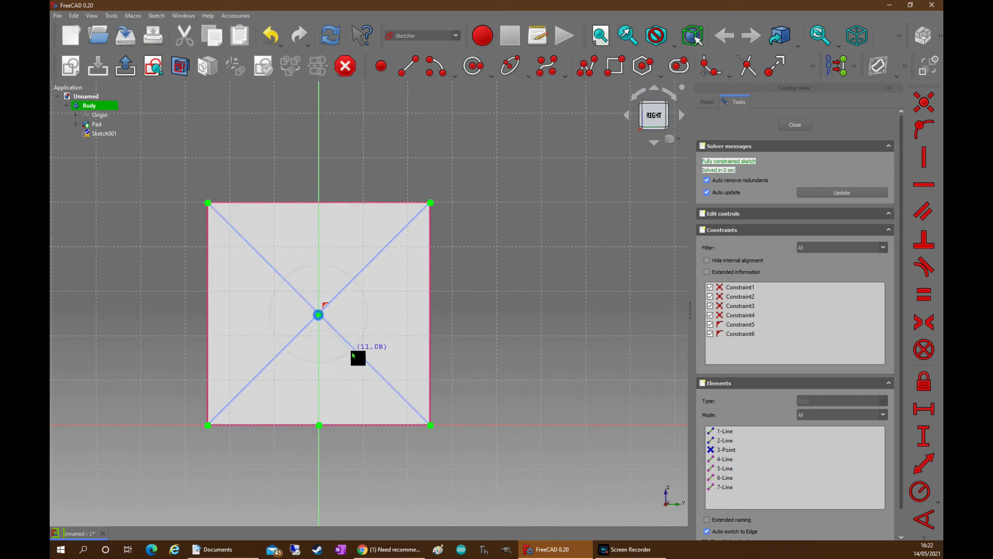
click(354, 348)
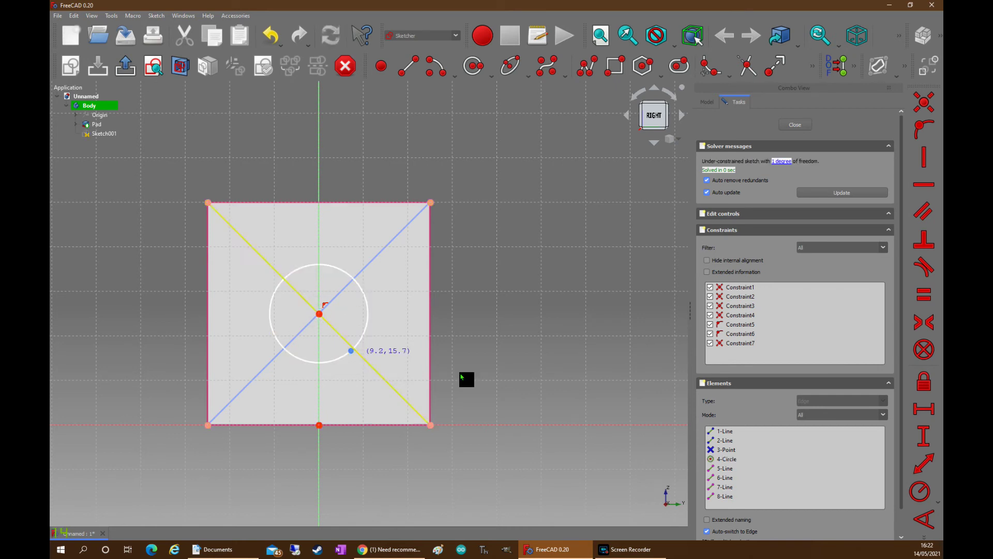
click(368, 313)
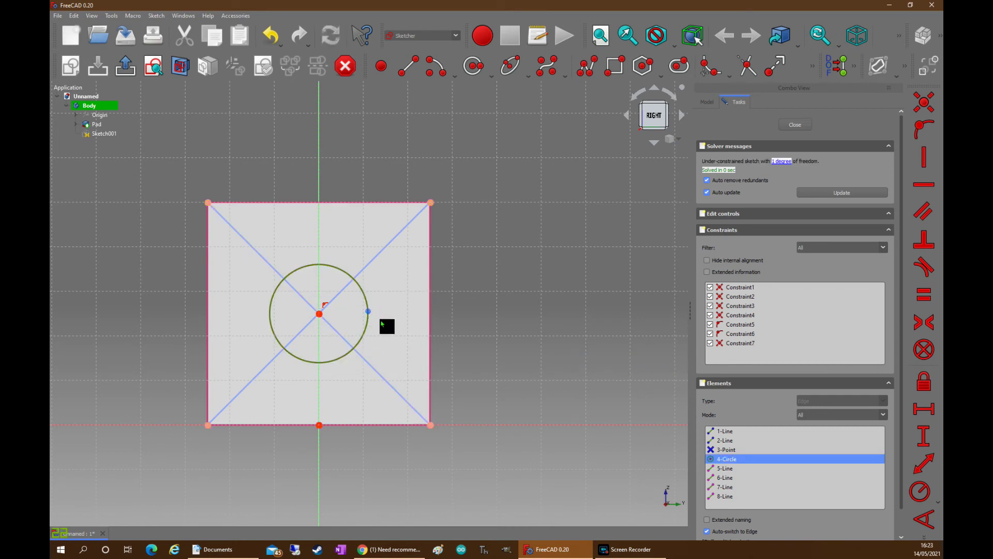
click(919, 491)
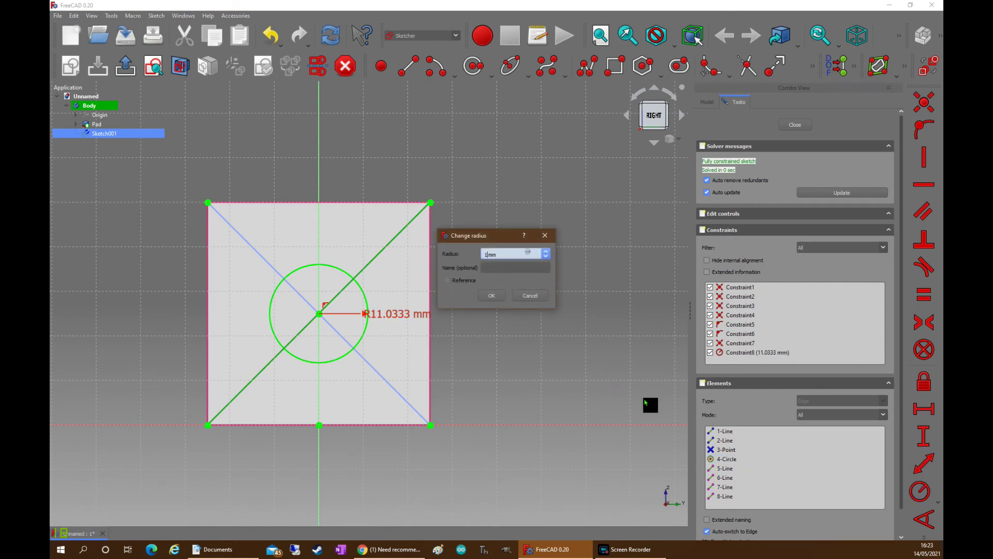
key(Return)
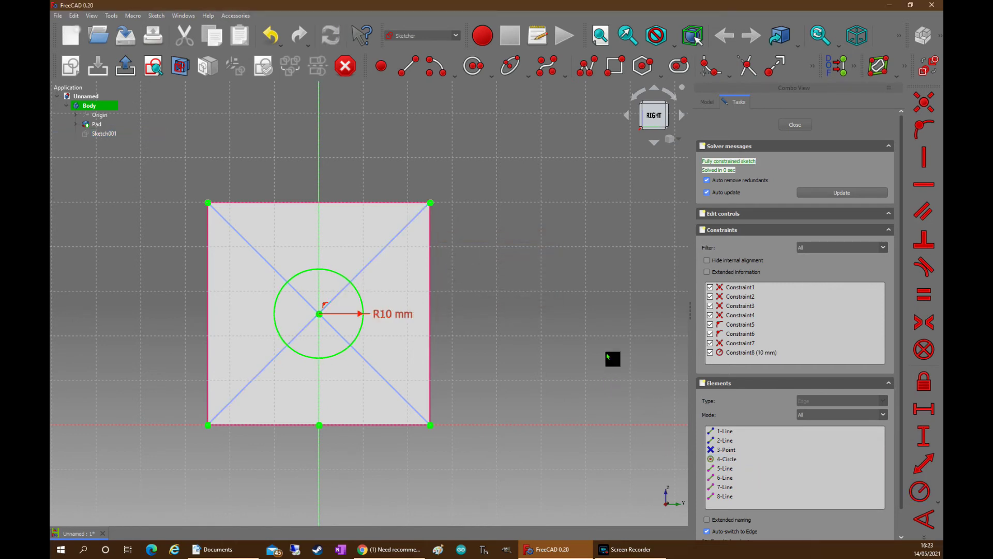
- Close the circle sketch and pocket it through the entire cube with the Through all type
click(794, 125)
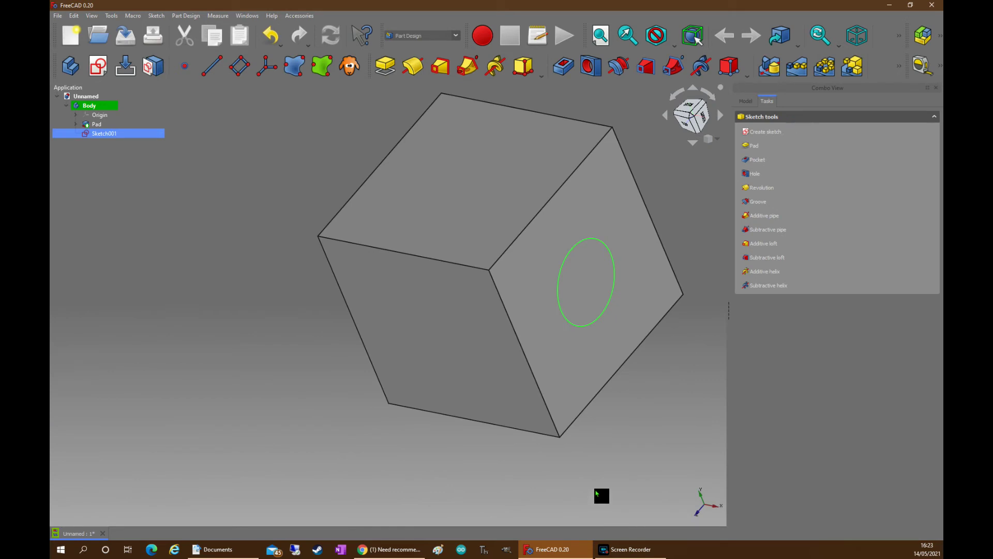
mouse_move(578, 455)
middle_down()
mouse_move(632, 435)
mouse_move(577, 378)
mouse_move(559, 430)
mouse_move(597, 450)
middle_up()
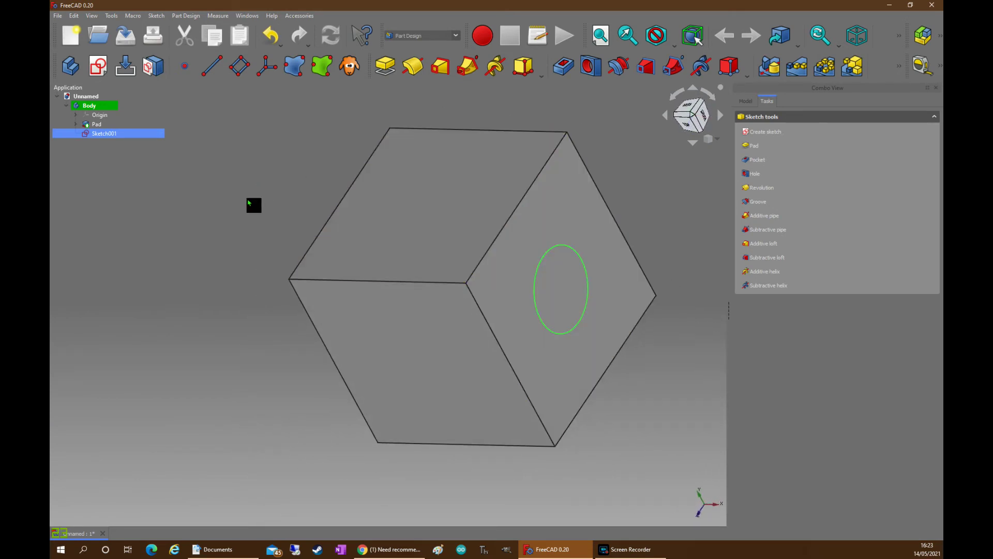
click(562, 65)
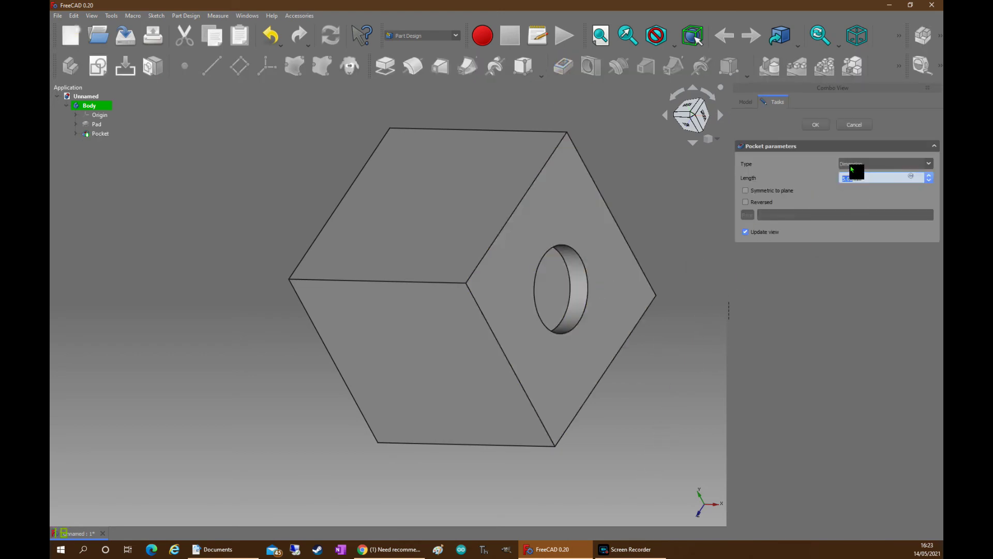
click(851, 165)
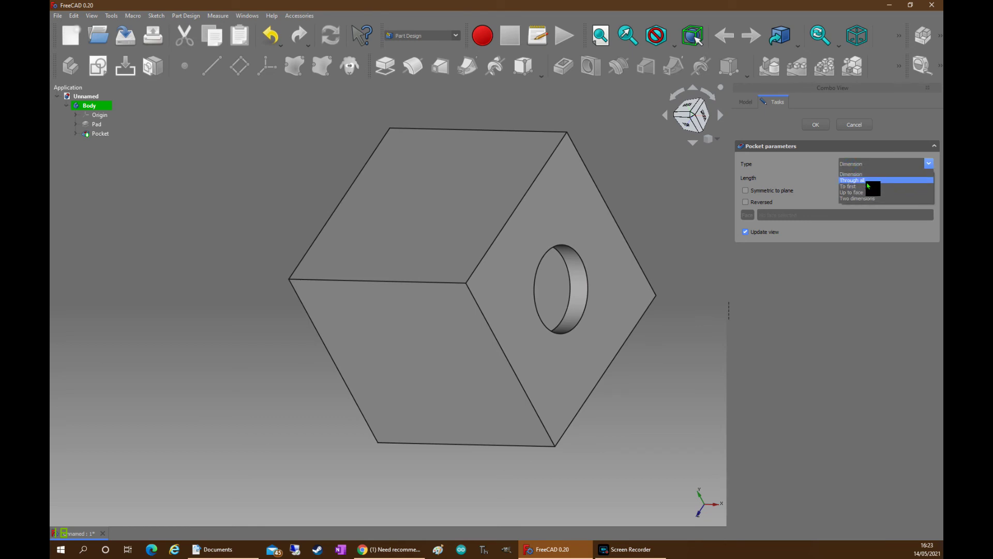
click(866, 186)
middle_drag(662, 395, 561, 390)
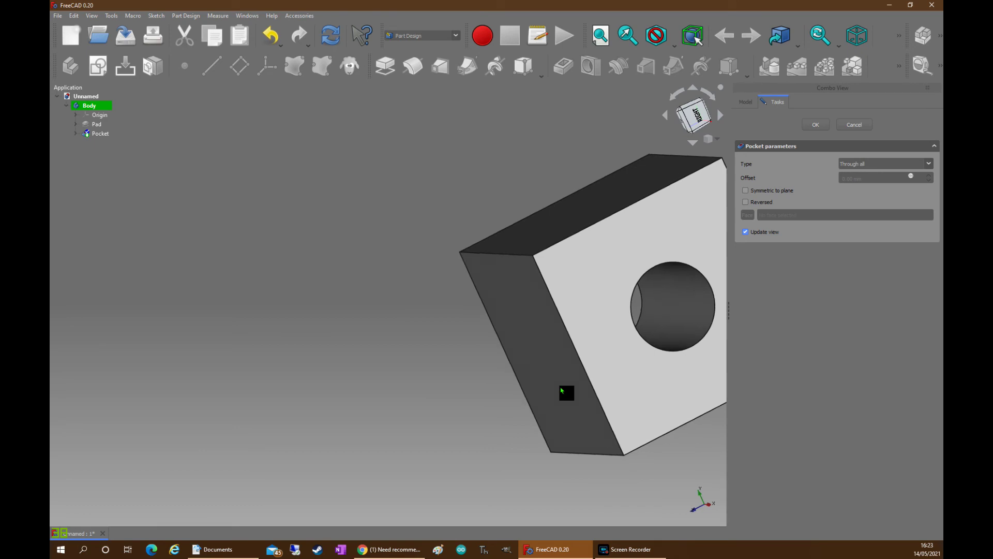
middle_drag(659, 404, 385, 404)
middle_drag(664, 250, 636, 258)
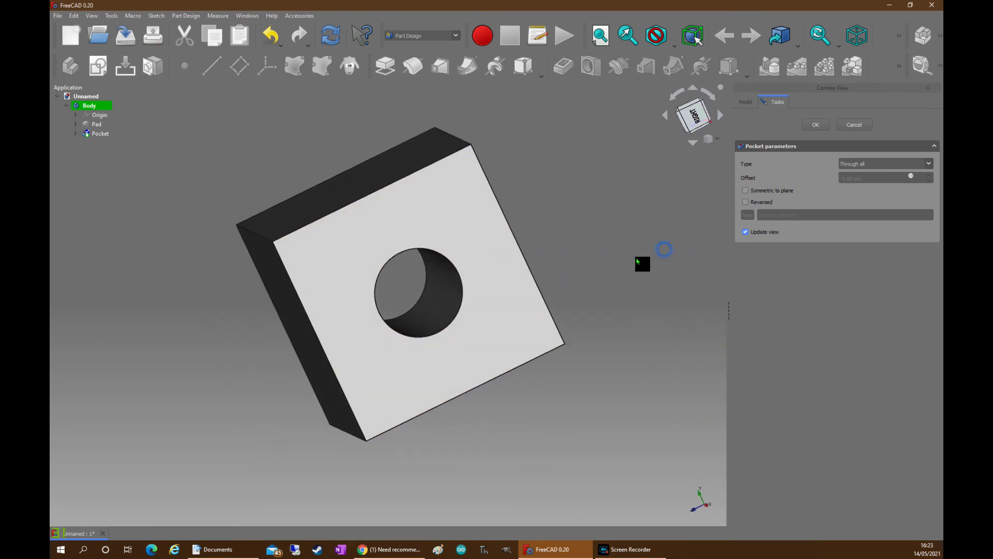
middle_drag(581, 427, 550, 423)
click(431, 168)
ctrl+click(502, 209)
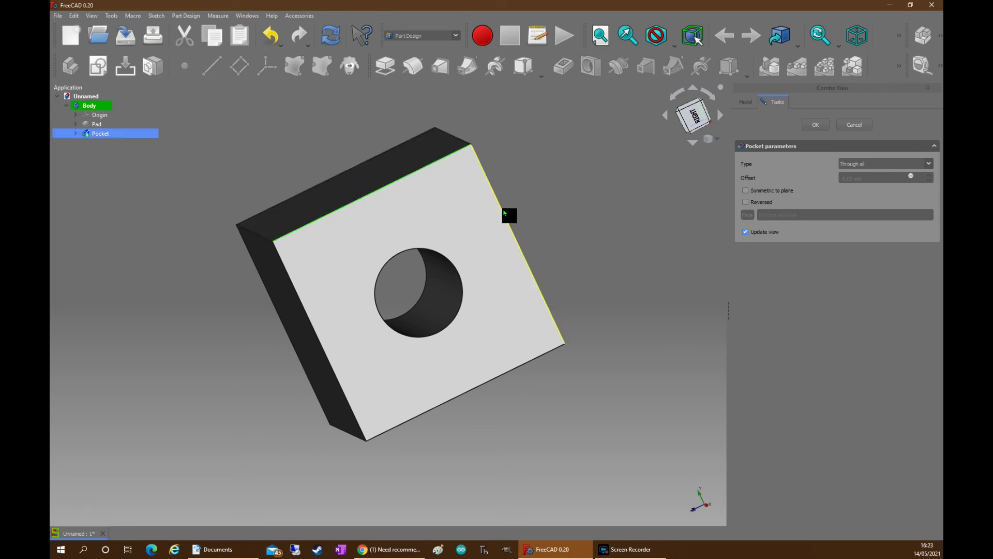
ctrl+click(328, 360)
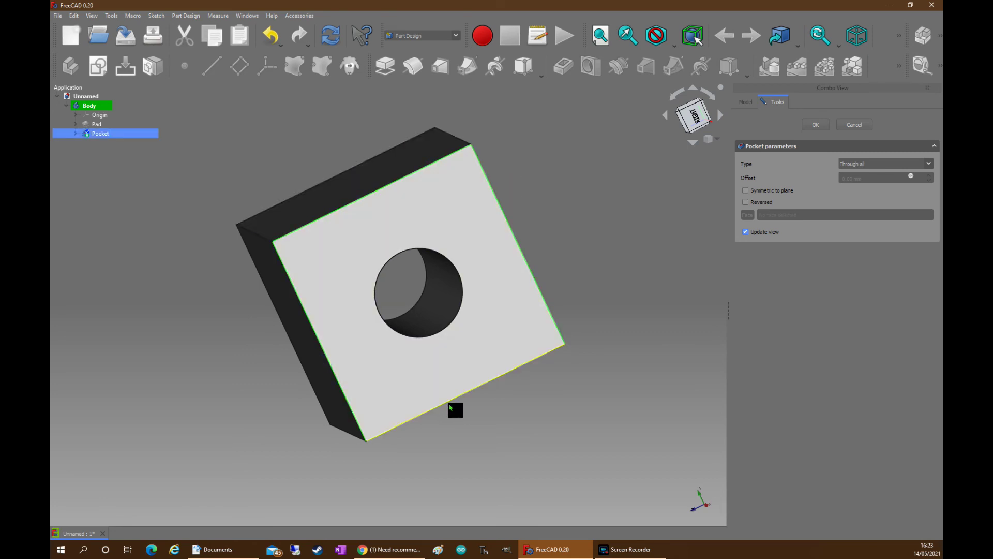
ctrl+click(450, 407)
- Accept the pocket and fillet the four outer edges of the face around the hole with a 5 mm radius
click(816, 125)
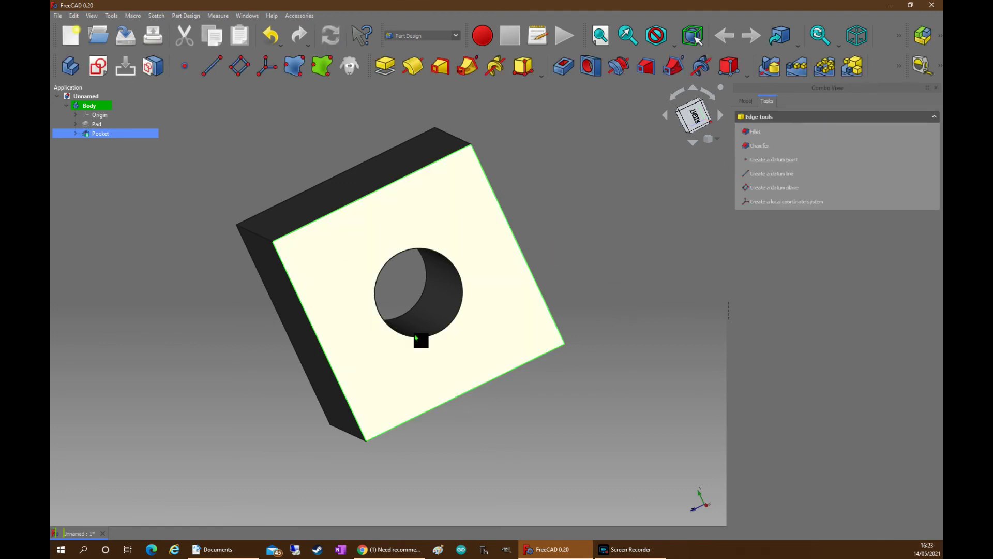
click(410, 176)
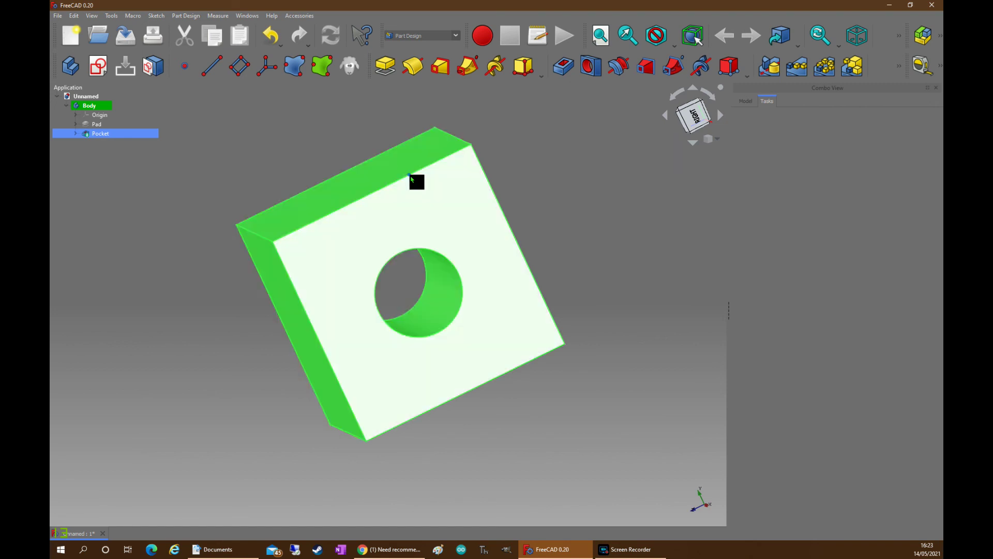
click(494, 193)
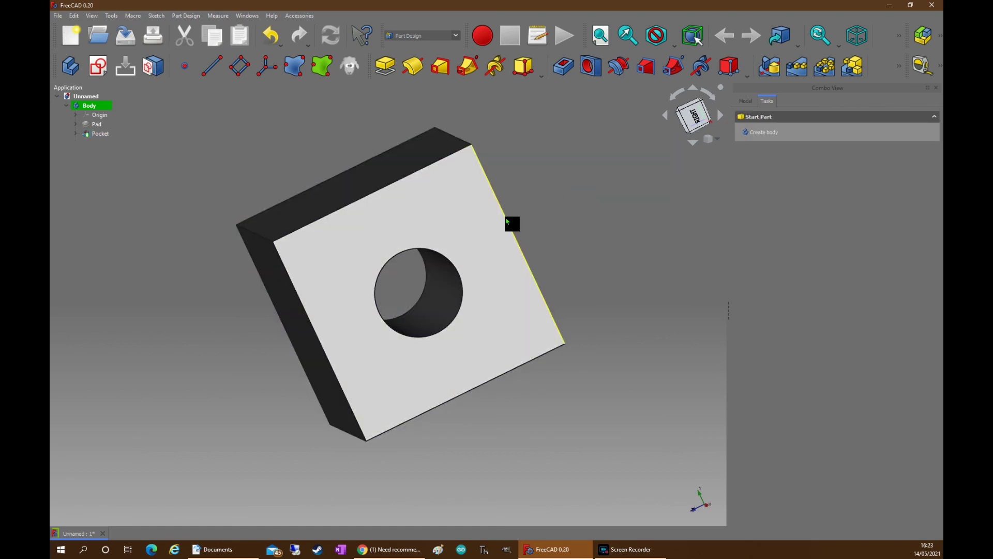
click(506, 218)
click(422, 170)
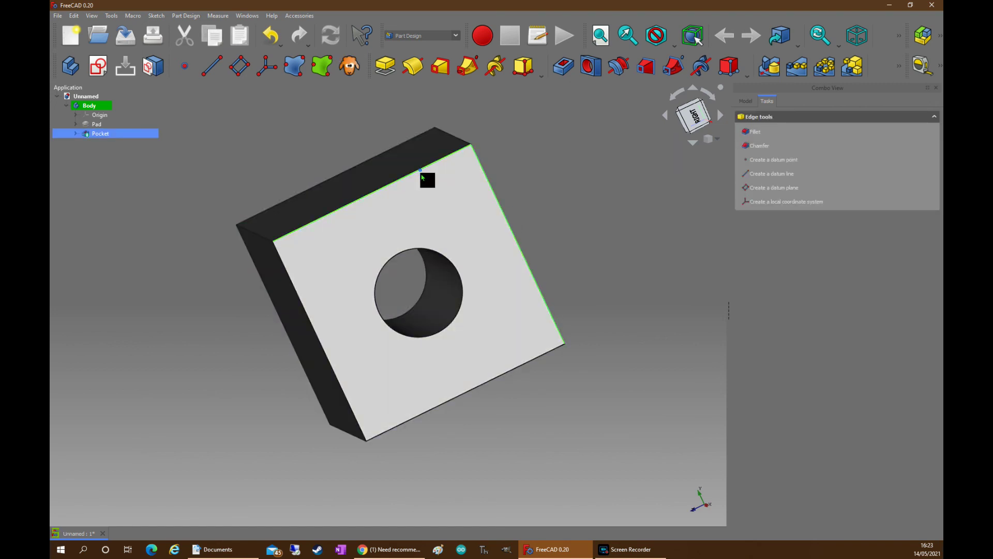
click(304, 307)
click(474, 392)
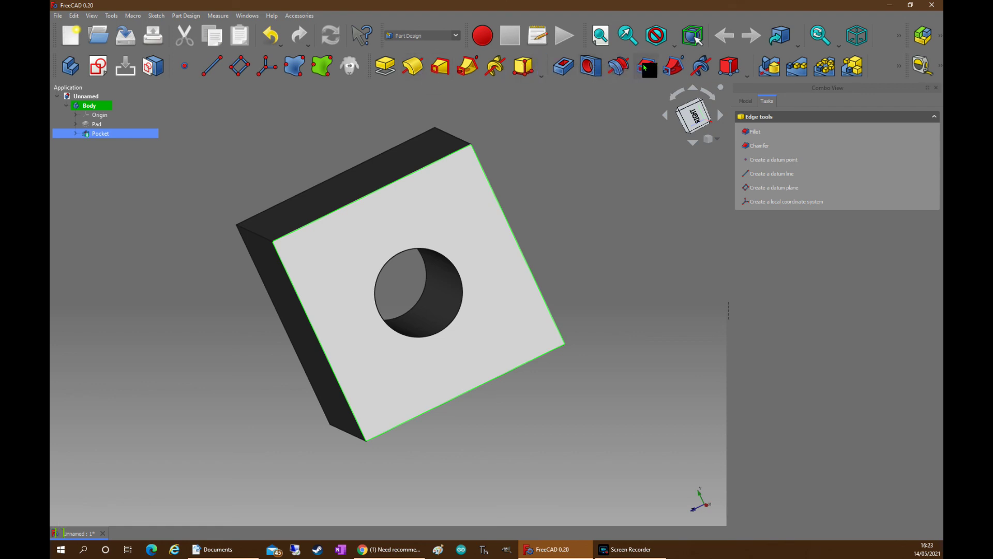
click(899, 66)
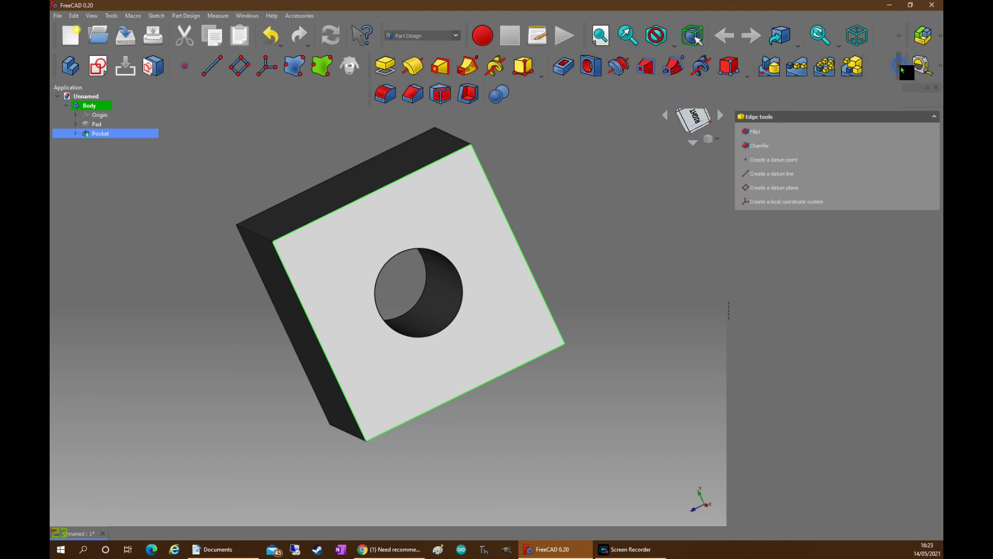
click(388, 104)
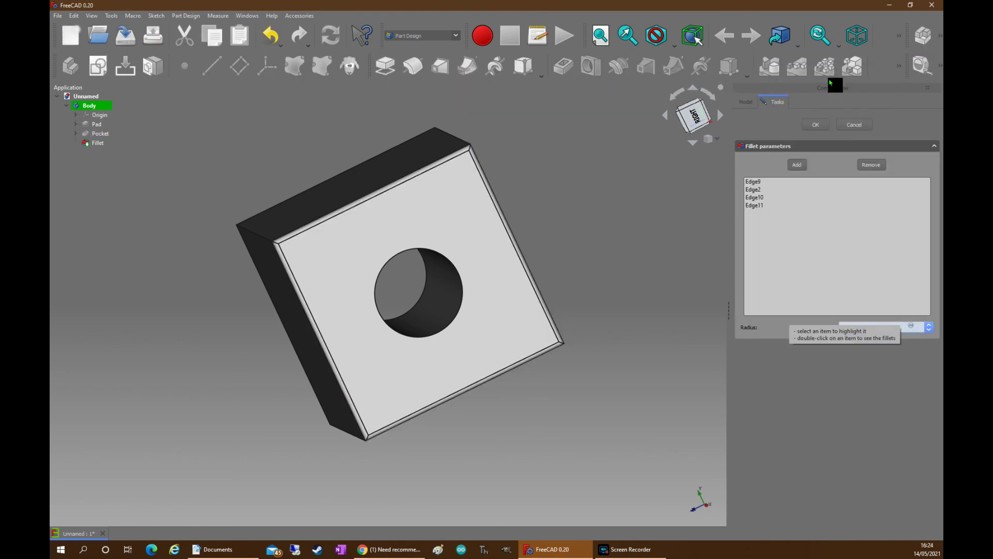
text(5)
click(815, 129)
middle_drag(195, 388, 119, 382)
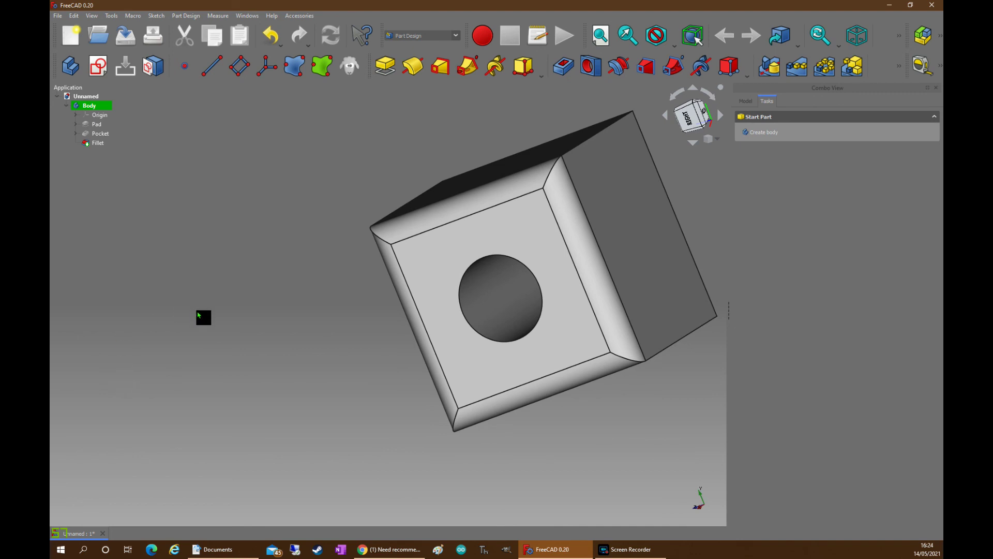